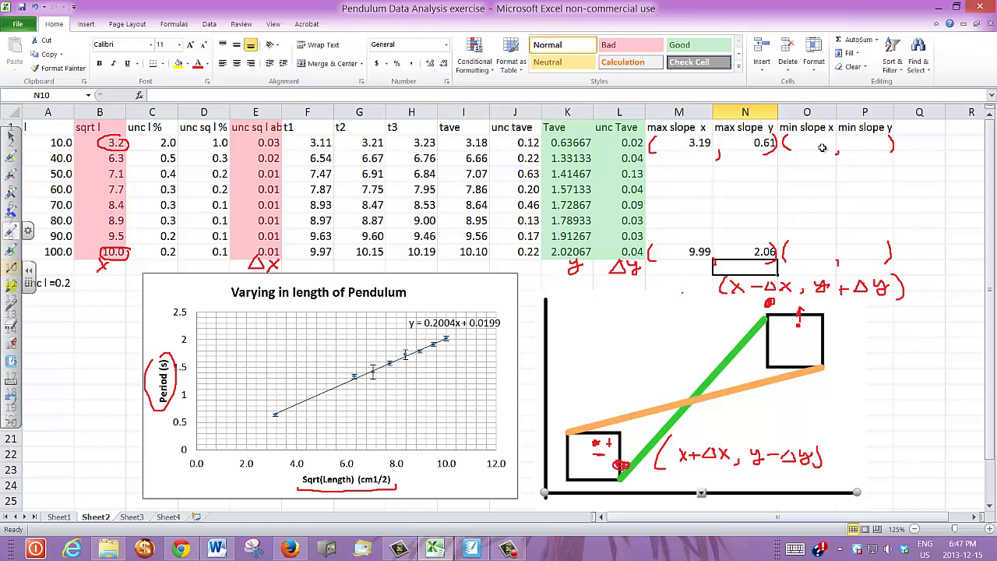
- Select O2, the first min slope x cell
{"action": "left_click", "coordinate": [816, 146]}
- Enter =B2-E2 in O2 so the first min slope x shows 3.13
{"action": "left_click", "coordinate": [184, 97]}
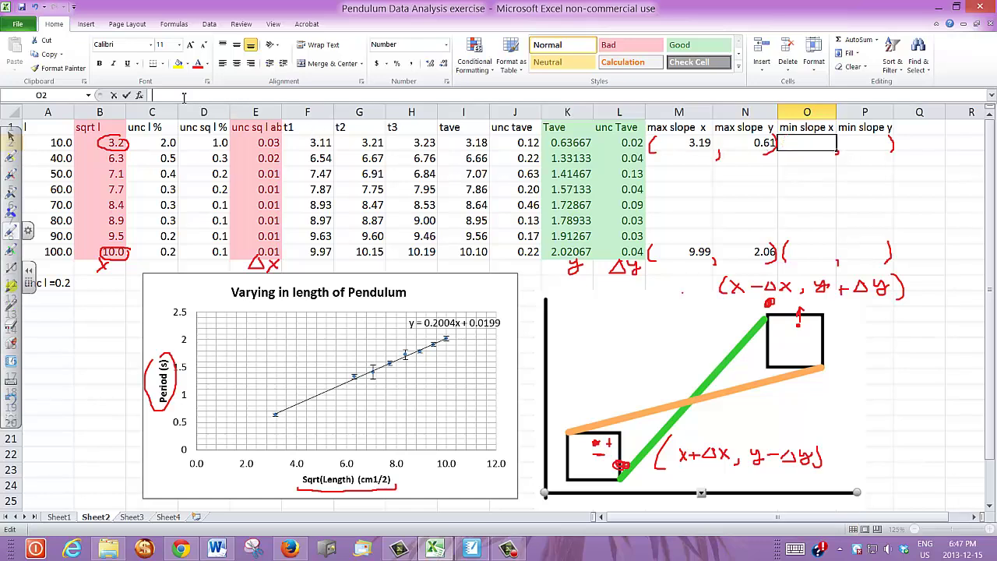
{"action": "type", "text": "="}
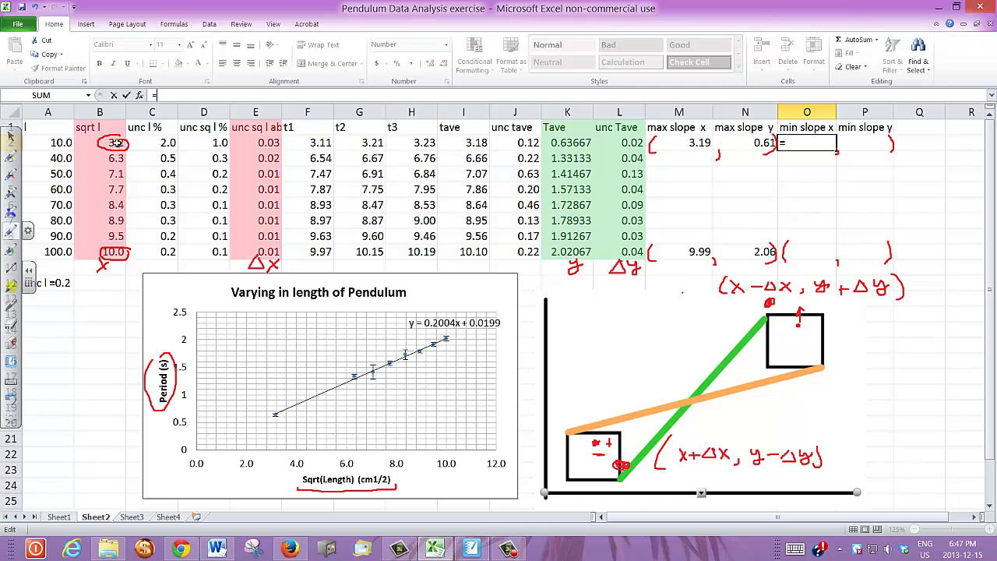
{"action": "left_click", "coordinate": [115, 143]}
{"action": "type", "text": "-"}
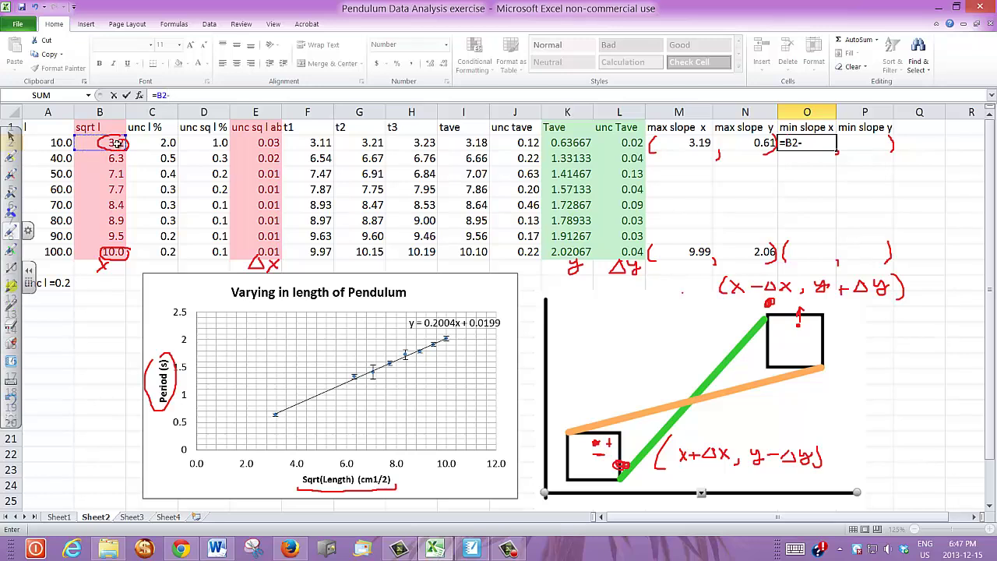
{"action": "left_click", "coordinate": [271, 144]}
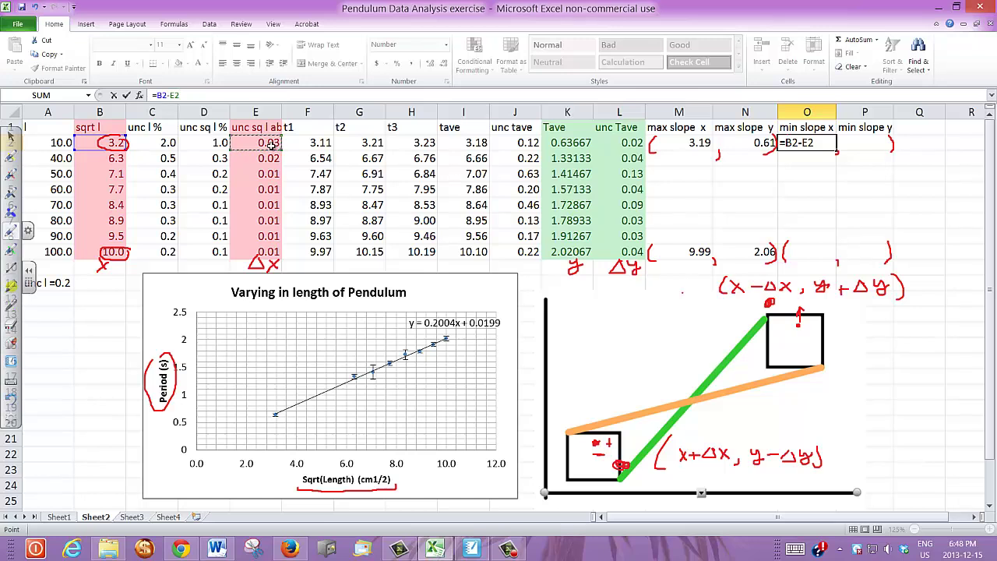
{"action": "key", "text": "Tab"}
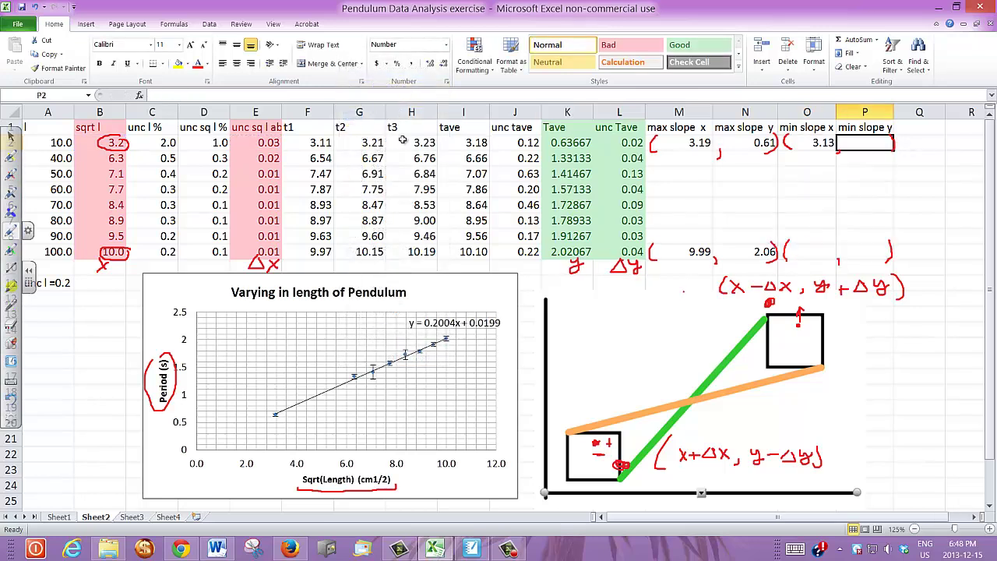
- Enter =K2+L2 in P2 so the first min slope y shows 0.66
{"action": "left_click", "coordinate": [208, 95]}
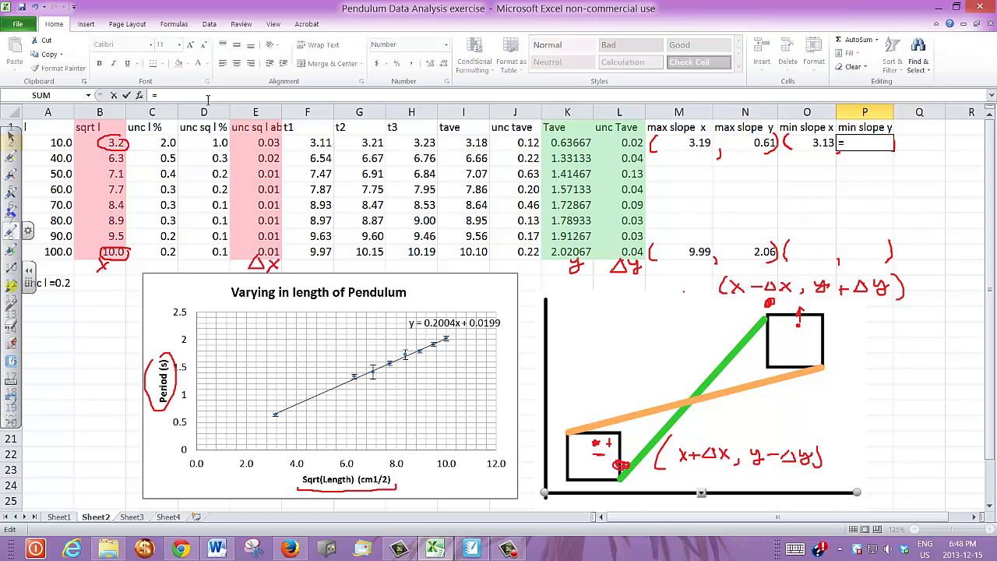
{"action": "left_click", "coordinate": [574, 144]}
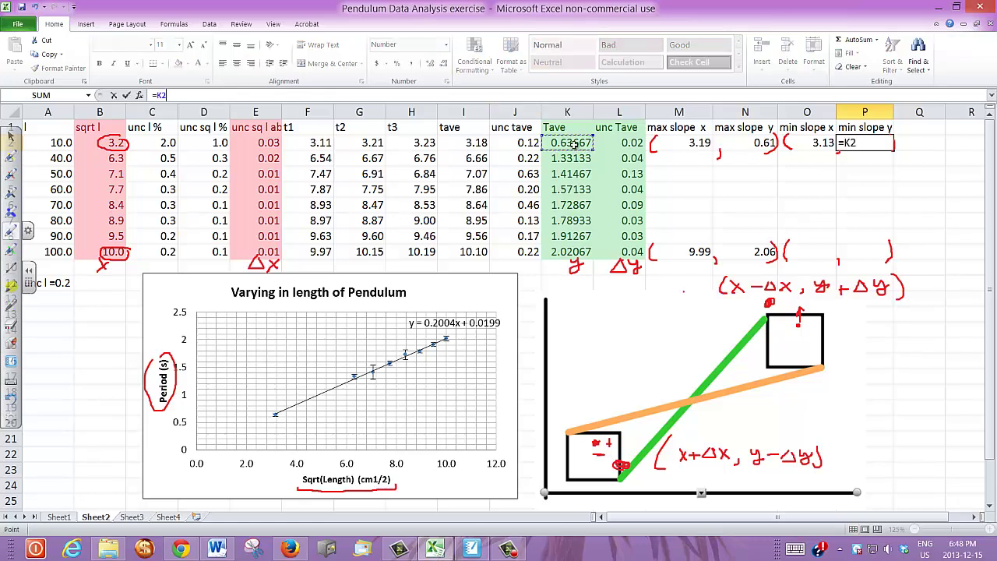
{"action": "type", "text": "+"}
{"action": "left_click", "coordinate": [617, 143]}
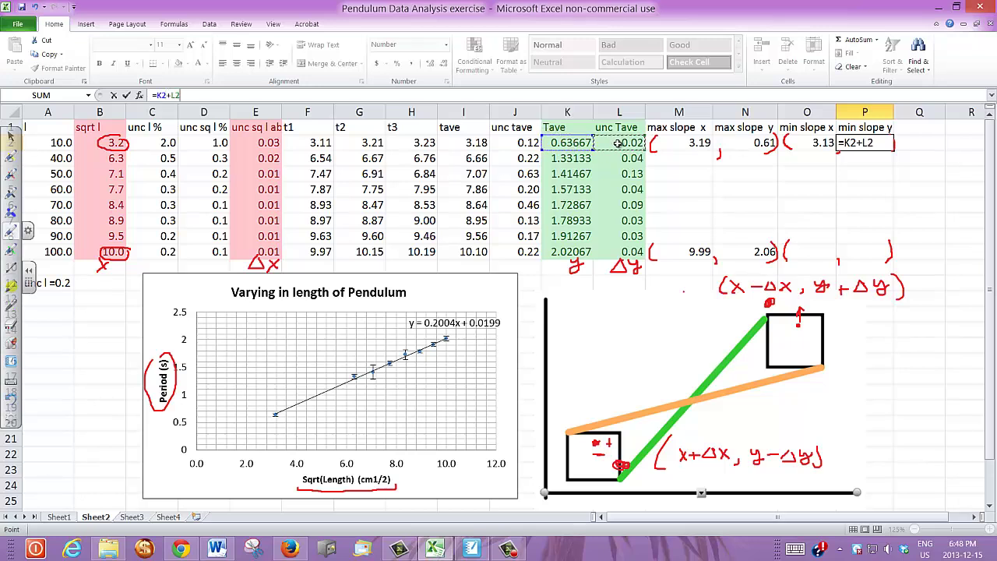
{"action": "key", "text": "Return"}
{"action": "left_click", "coordinate": [814, 253]}
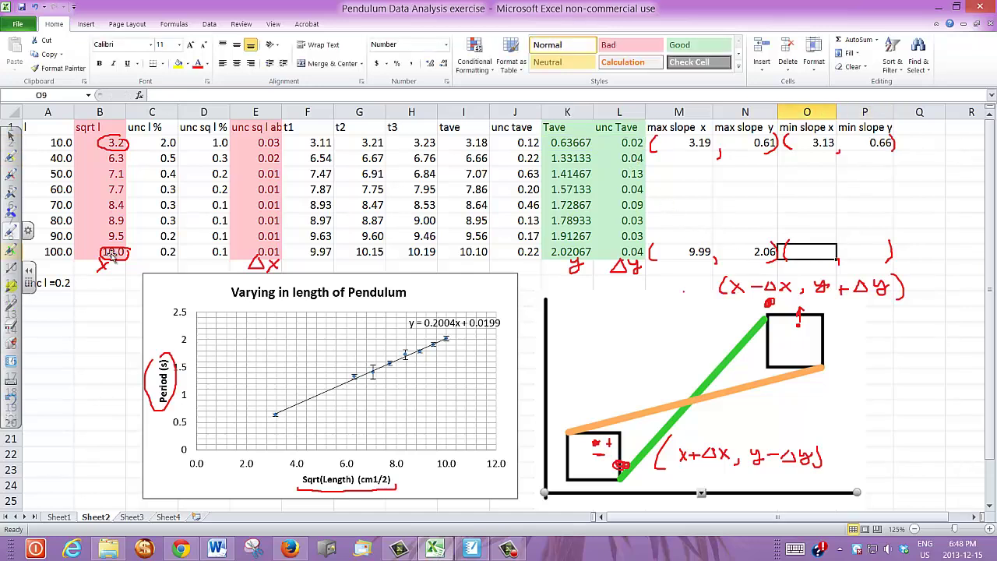
- Enter =B9+E9 in O9 so the last min slope x shows 10.01
{"action": "left_click", "coordinate": [164, 95]}
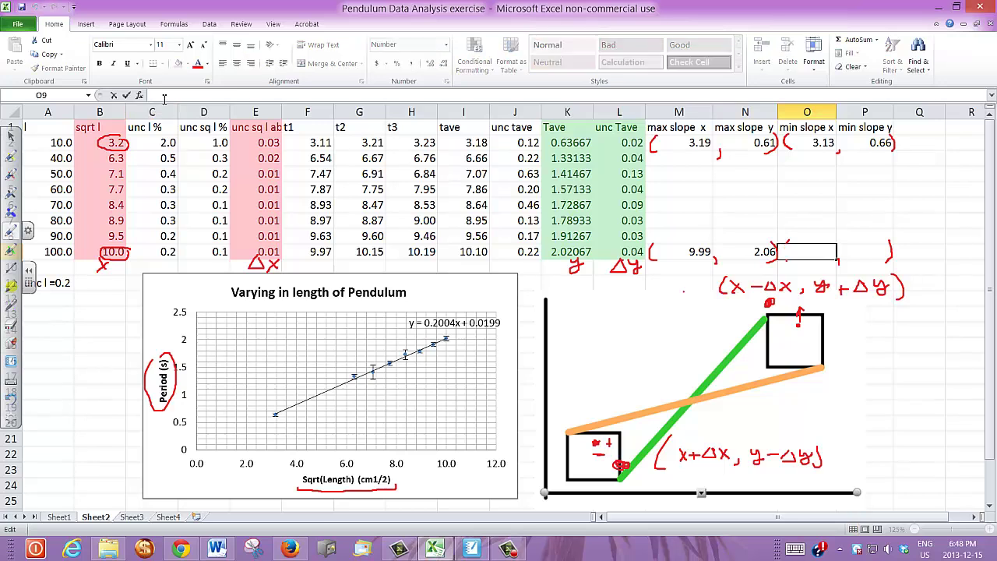
{"action": "type", "text": "="}
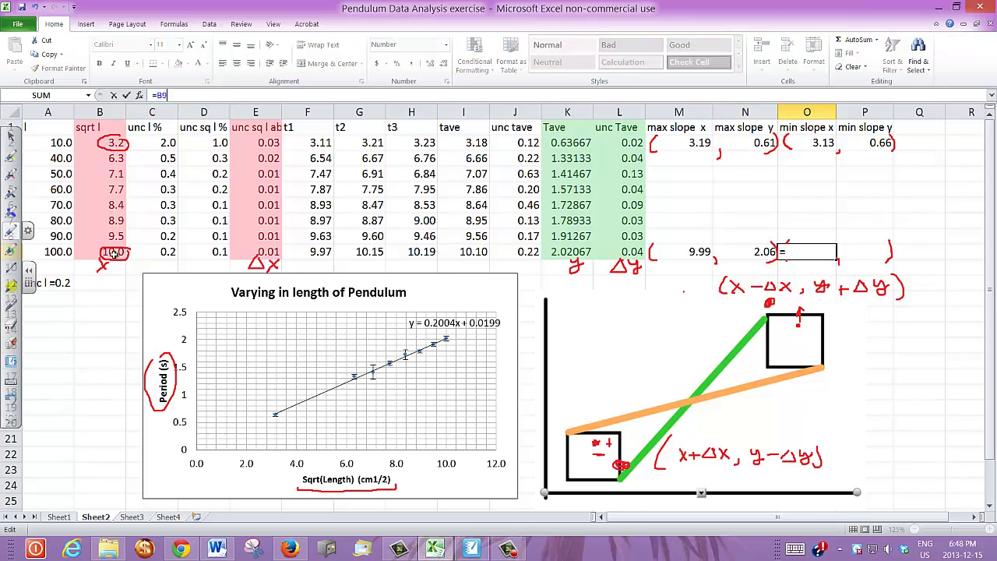
{"action": "left_click", "coordinate": [115, 254]}
{"action": "type", "text": "+"}
{"action": "left_click", "coordinate": [265, 252]}
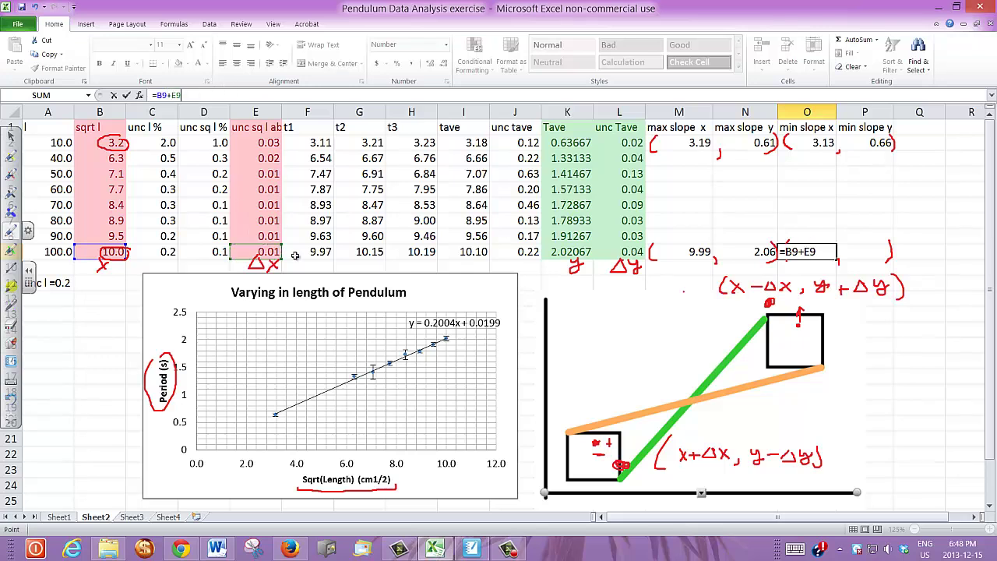
{"action": "key", "text": "Return"}
- Enter =K9-L9 in P9 so the last min slope y shows 1.98
{"action": "left_click", "coordinate": [860, 254]}
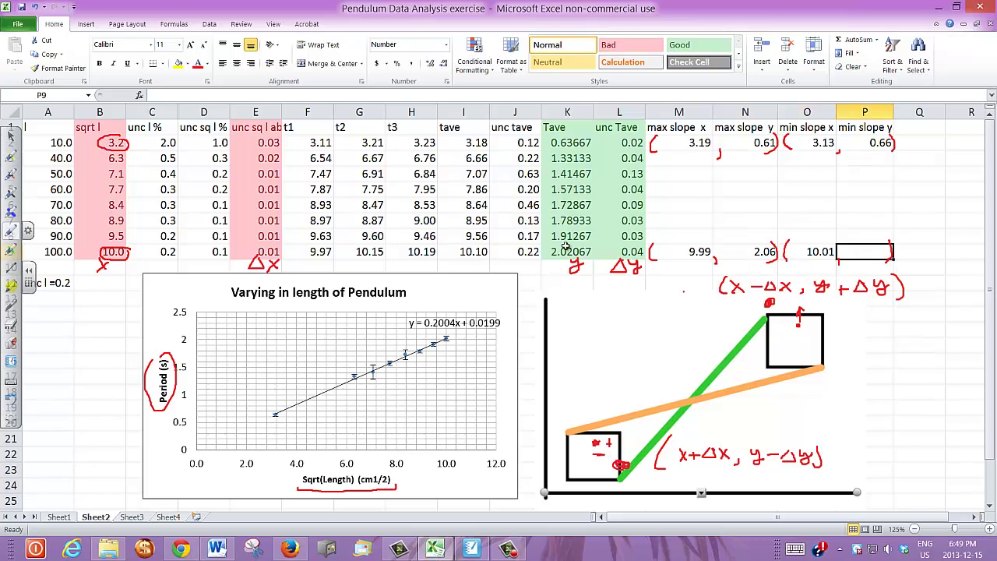
{"action": "left_click", "coordinate": [172, 96]}
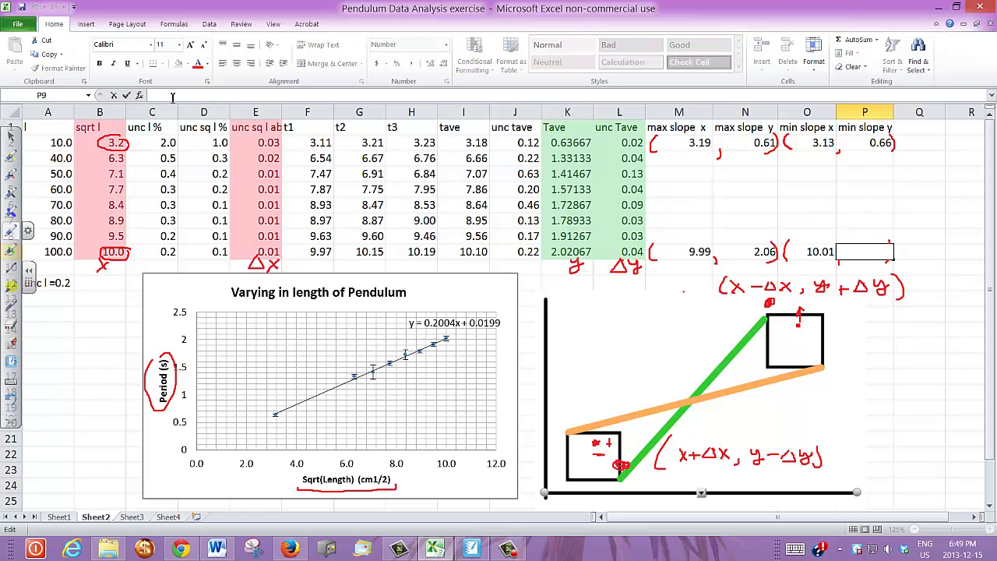
{"action": "type", "text": "="}
{"action": "left_click", "coordinate": [571, 253]}
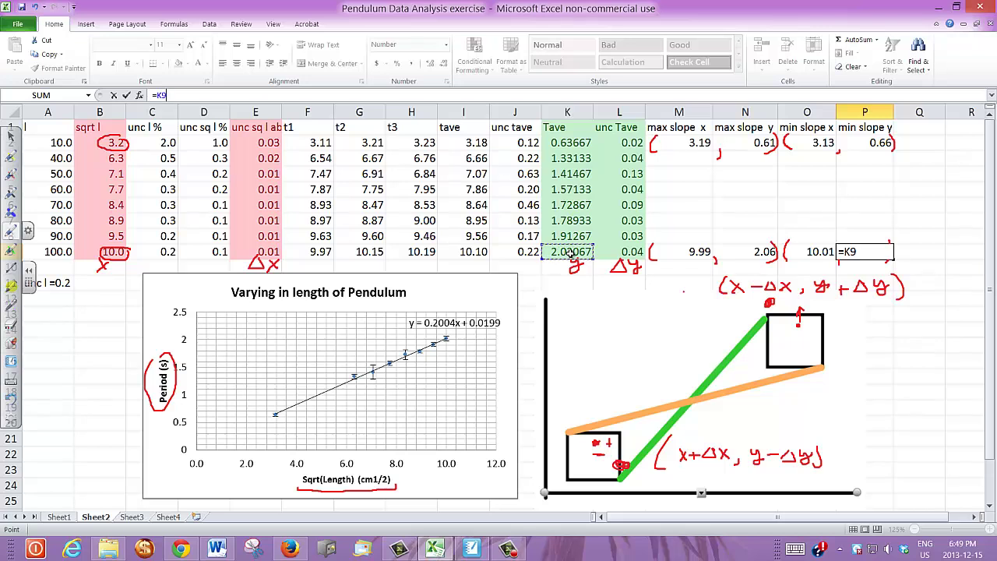
{"action": "type", "text": "-"}
{"action": "left_click", "coordinate": [638, 253]}
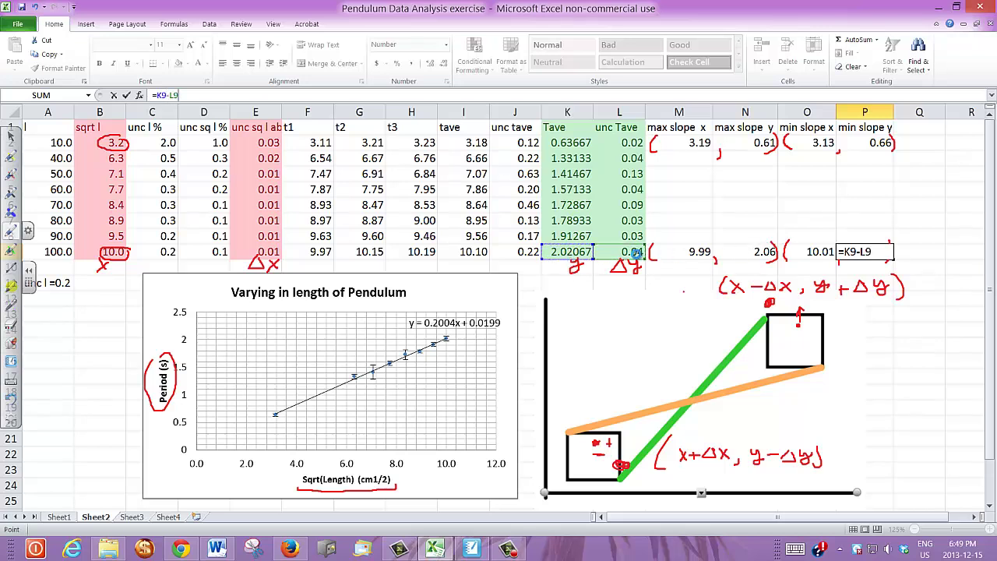
{"action": "key", "text": "Return"}
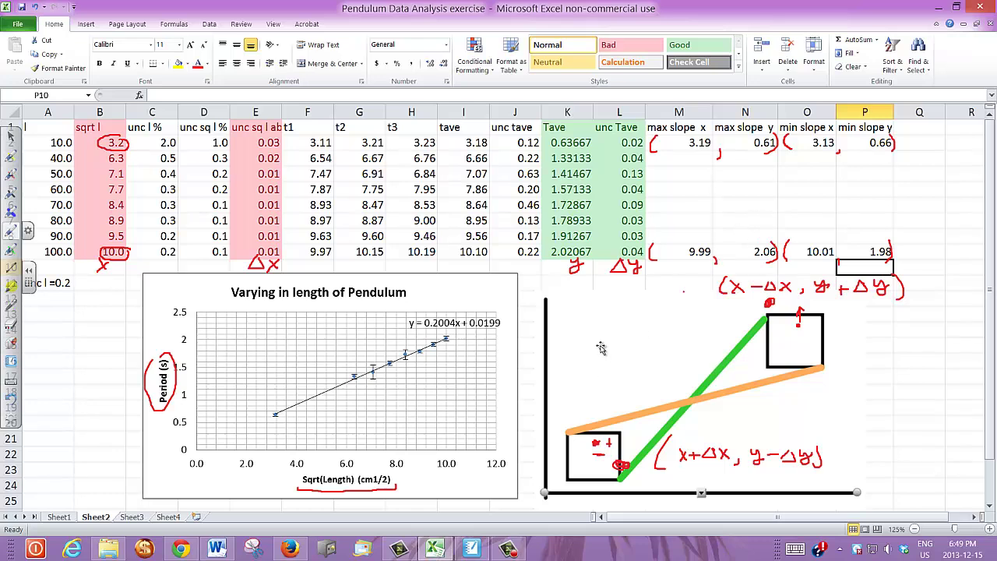
- Add a chart series with x values M2:M9 and y values N2:N9
{"action": "right_click", "coordinate": [404, 356]}
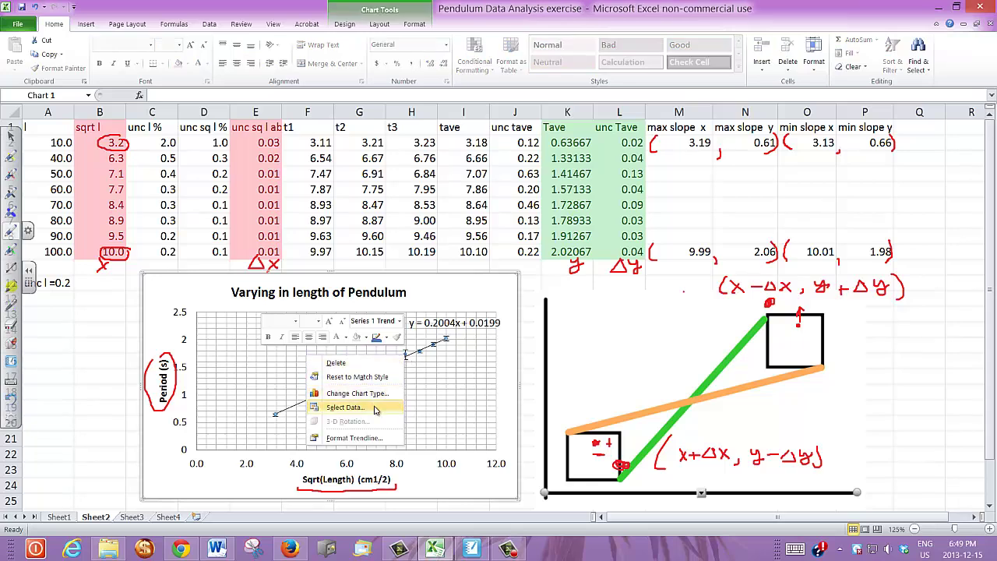
{"action": "left_click", "coordinate": [374, 410]}
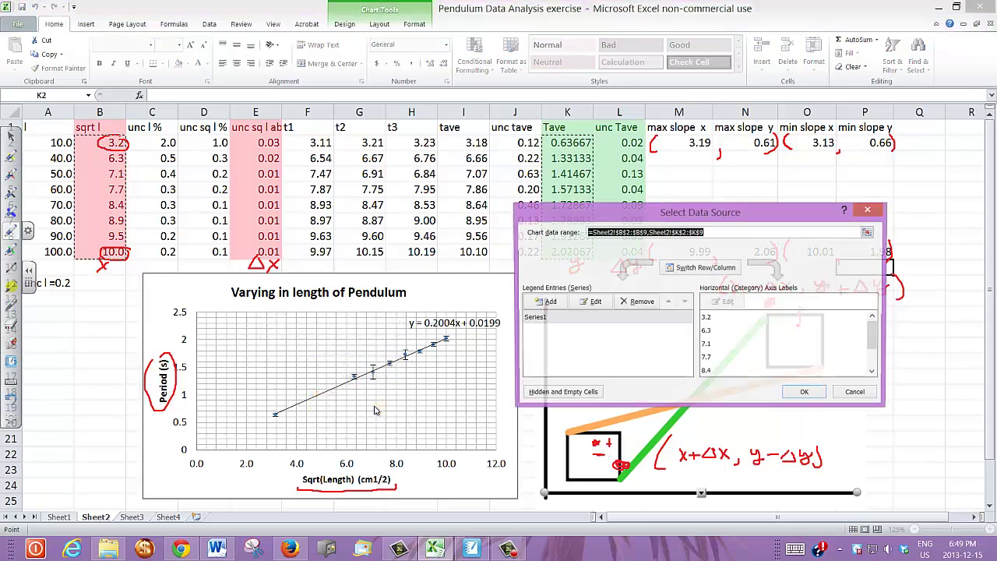
{"action": "left_click", "coordinate": [550, 302]}
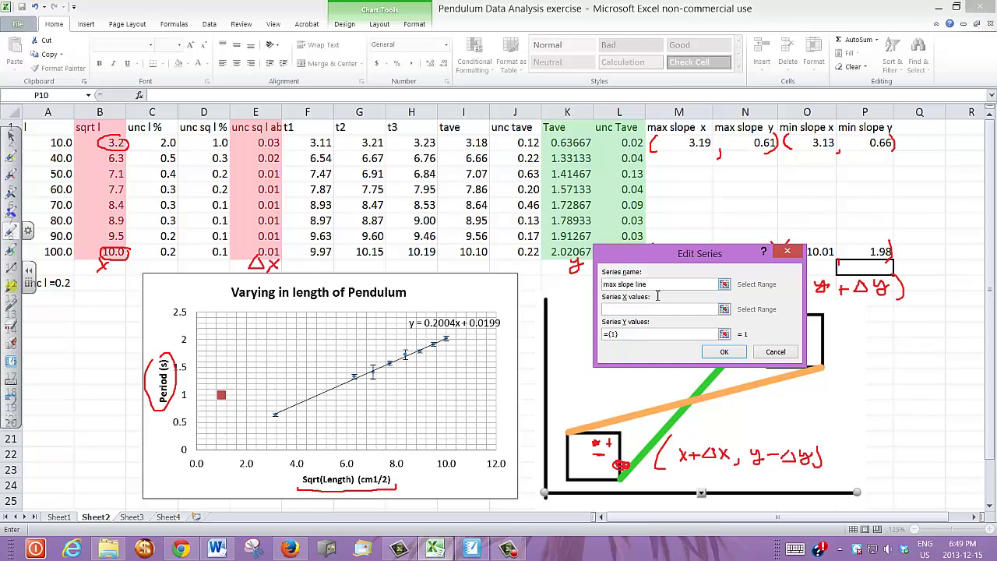
{"action": "left_click", "coordinate": [653, 310]}
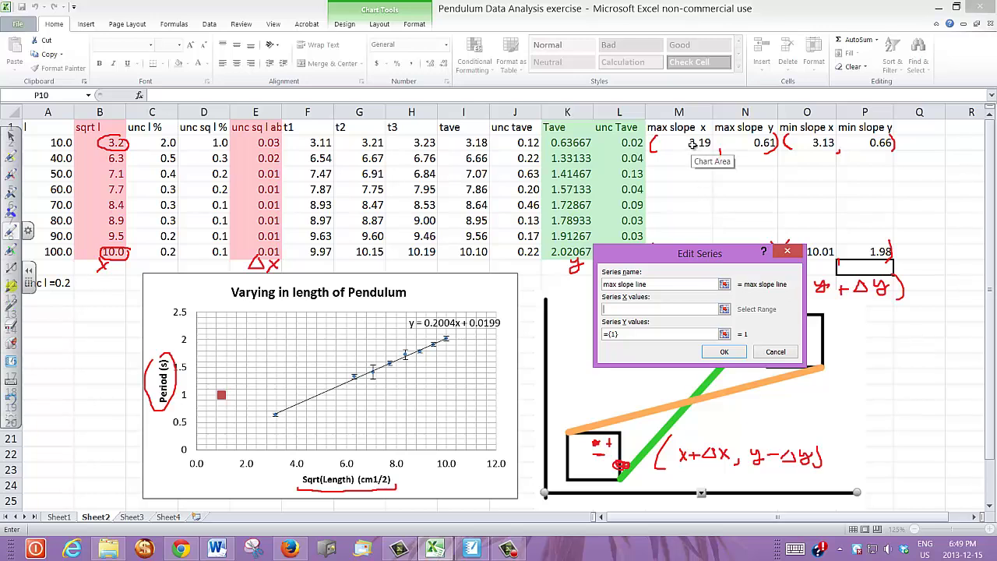
{"action": "left_click_drag", "start_coordinate": [692, 160], "coordinate": [692, 257]}
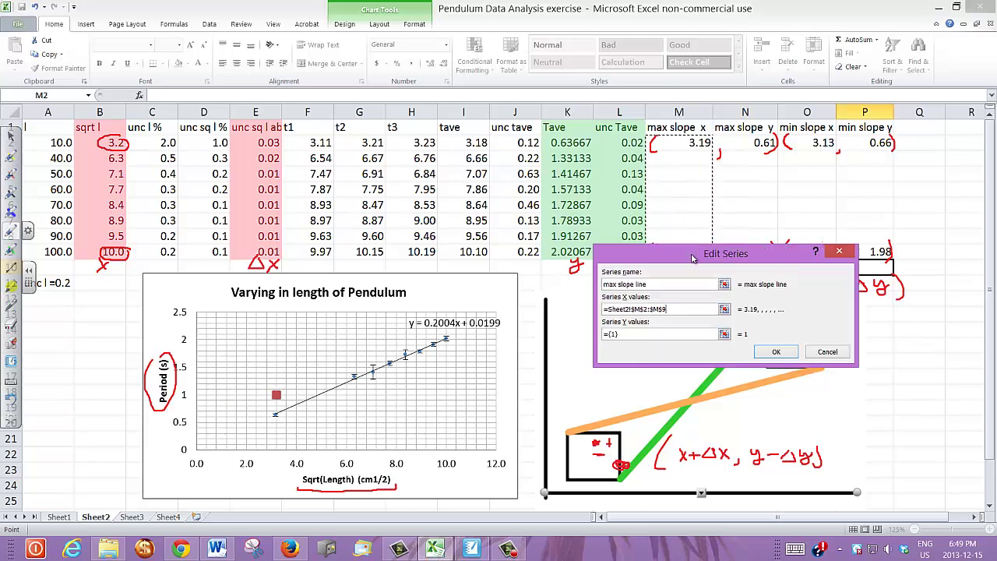
{"action": "left_click", "coordinate": [724, 334]}
{"action": "left_click_drag", "start_coordinate": [736, 141], "coordinate": [747, 261]}
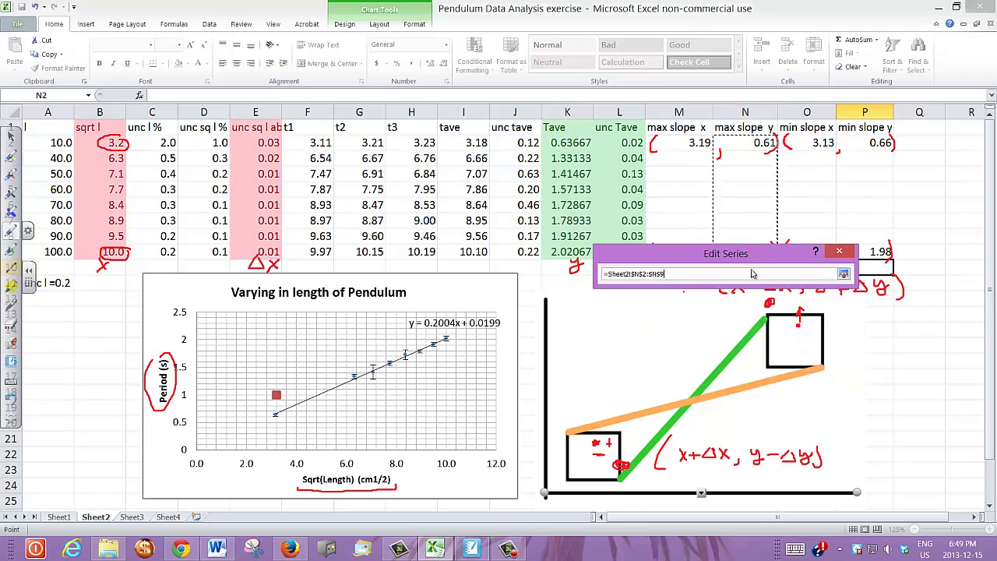
{"action": "left_click", "coordinate": [843, 273]}
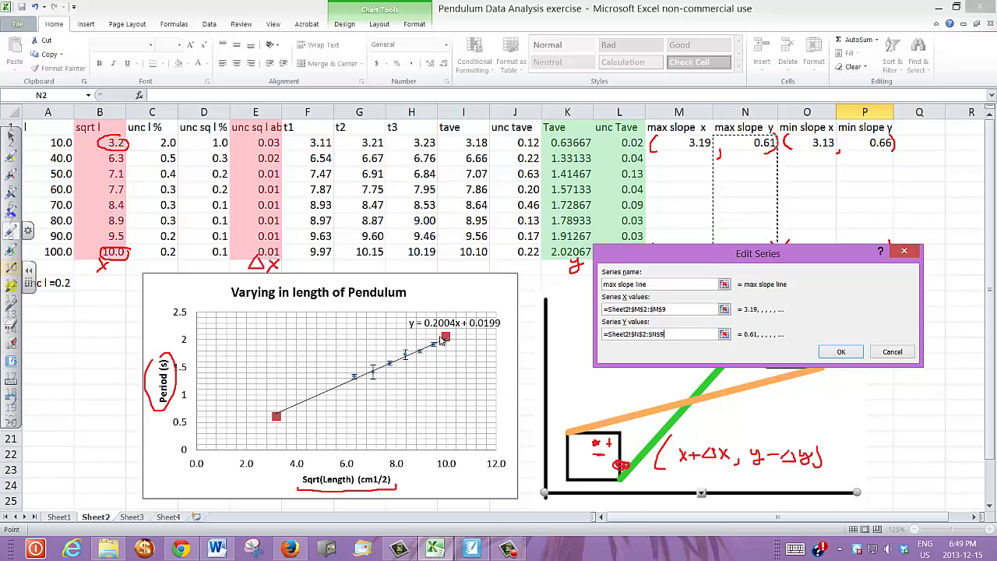
{"action": "left_click", "coordinate": [841, 352]}
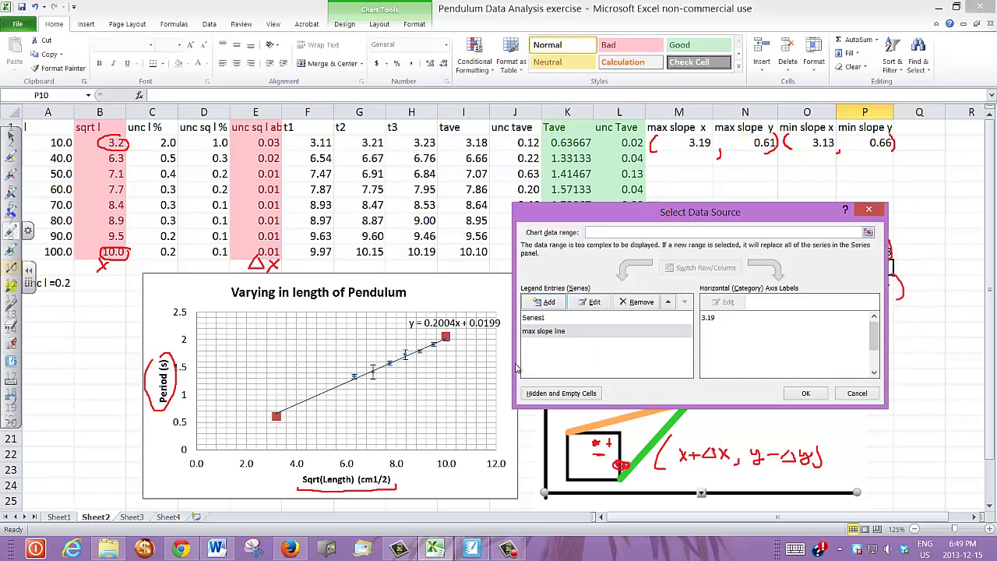
- Add a 'min slope line' series with x values O2:O9 and y values P2:P9
{"action": "left_click", "coordinate": [545, 303]}
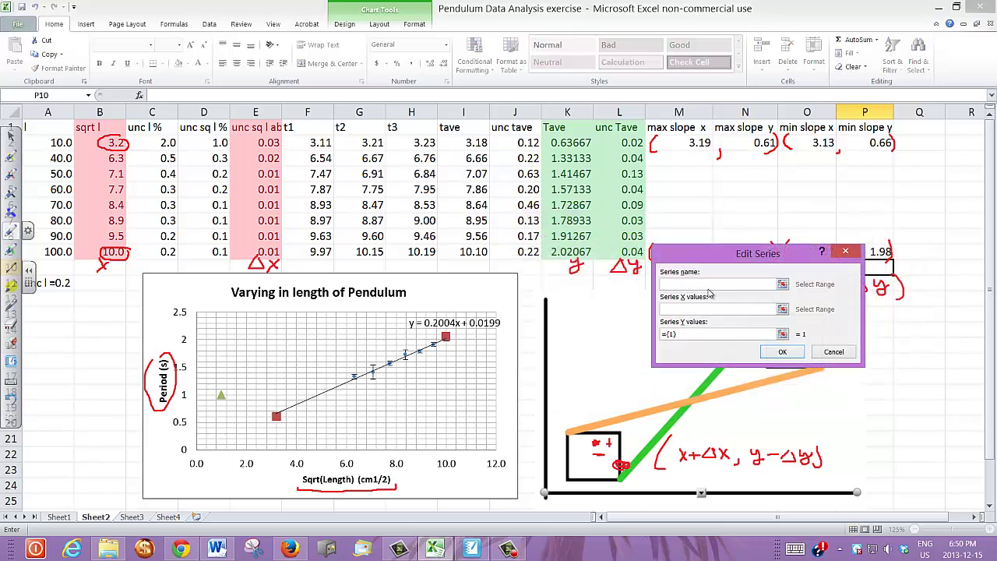
{"action": "type", "text": "min slope line"}
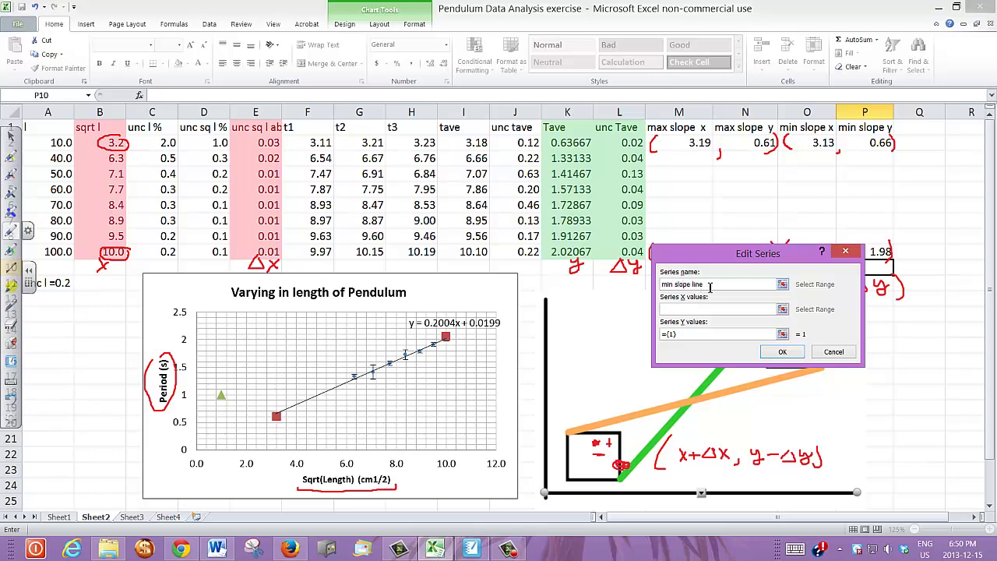
{"action": "left_click", "coordinate": [717, 309]}
{"action": "left_click_drag", "start_coordinate": [814, 144], "coordinate": [813, 264]}
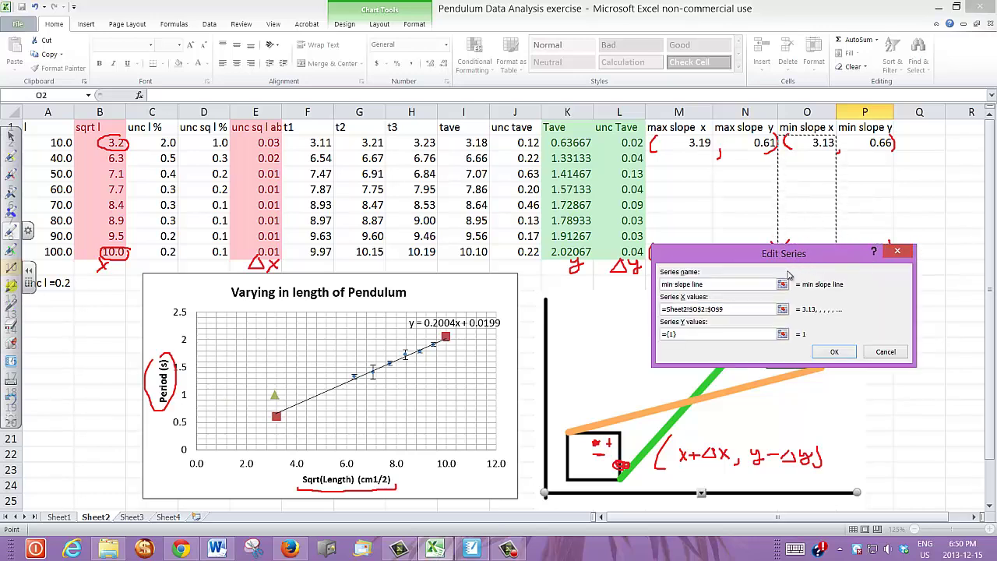
{"action": "left_click", "coordinate": [722, 335]}
{"action": "left_click_drag", "start_coordinate": [879, 142], "coordinate": [868, 251]}
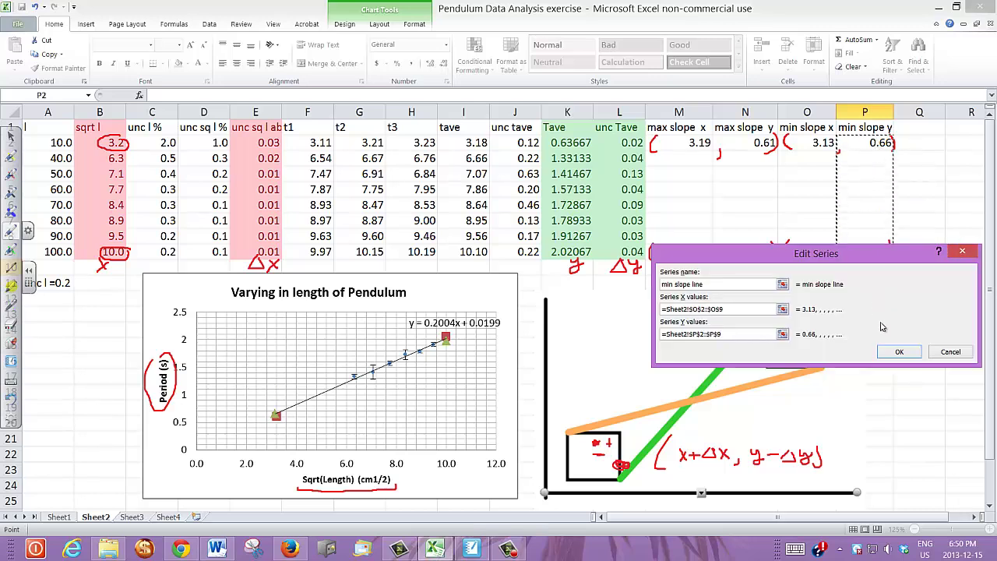
{"action": "left_click", "coordinate": [899, 351]}
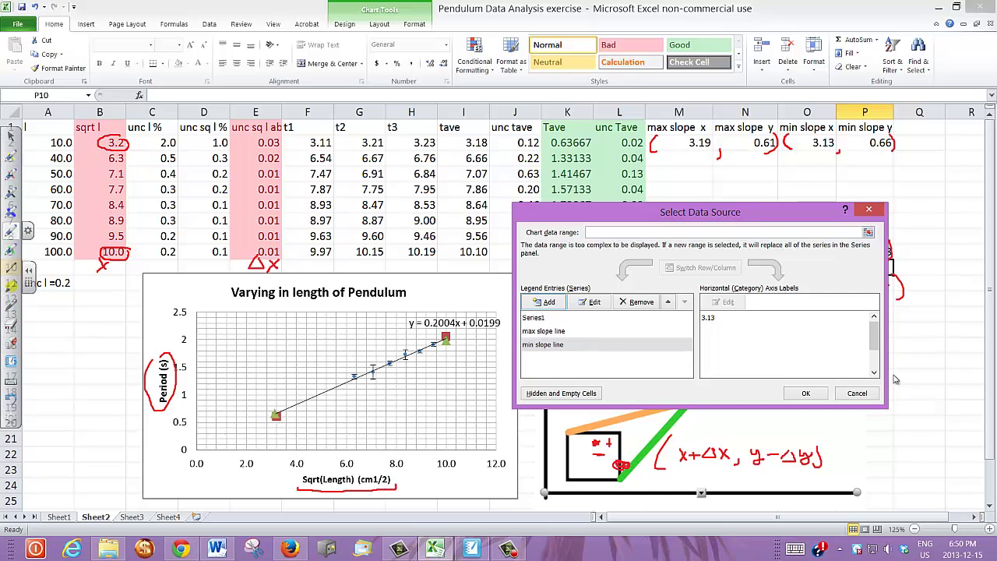
{"action": "left_click", "coordinate": [804, 393]}
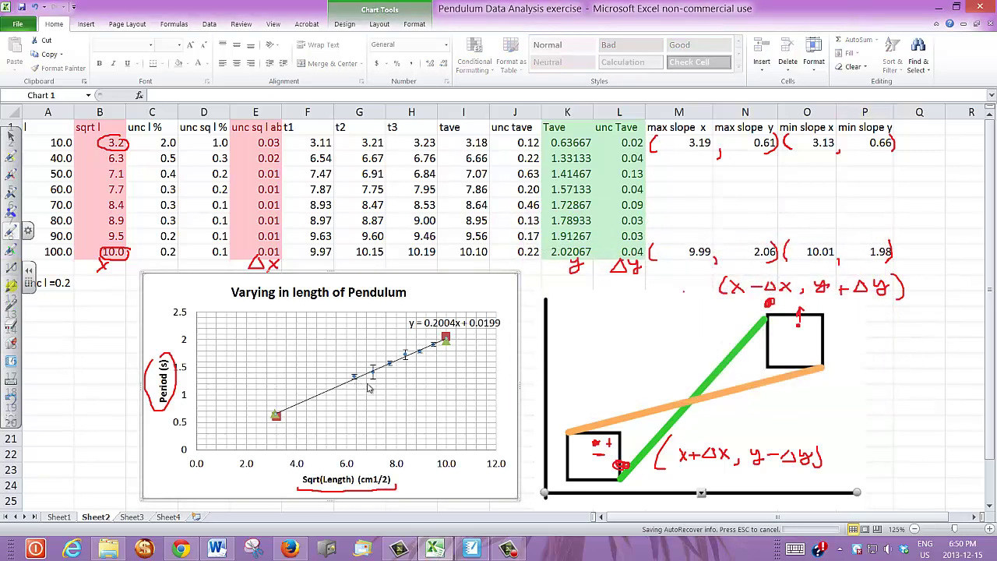
- Give the min slope series a linear trendline showing y = 0.1913x + 0.0618
{"action": "right_click", "coordinate": [448, 347]}
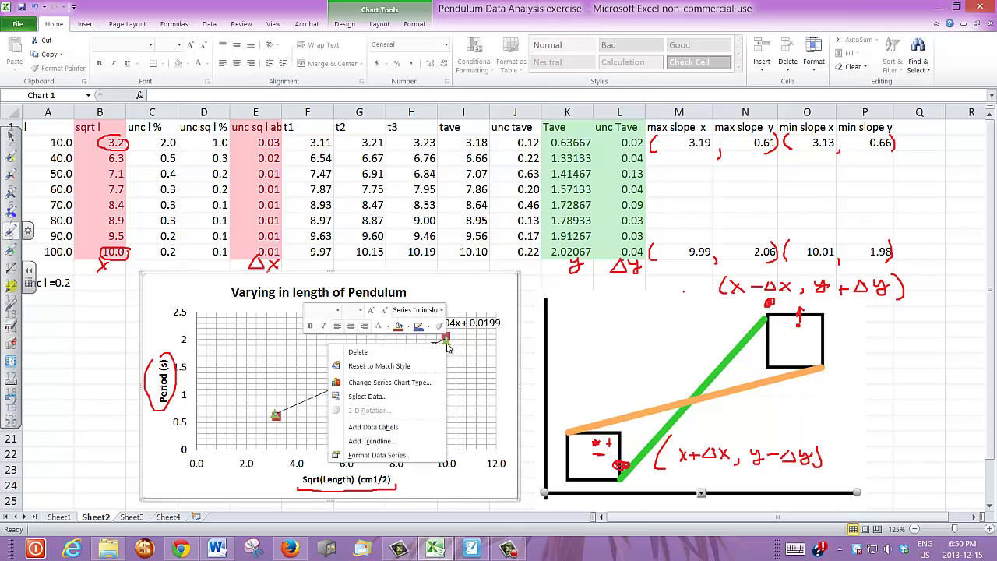
{"action": "left_click", "coordinate": [394, 442]}
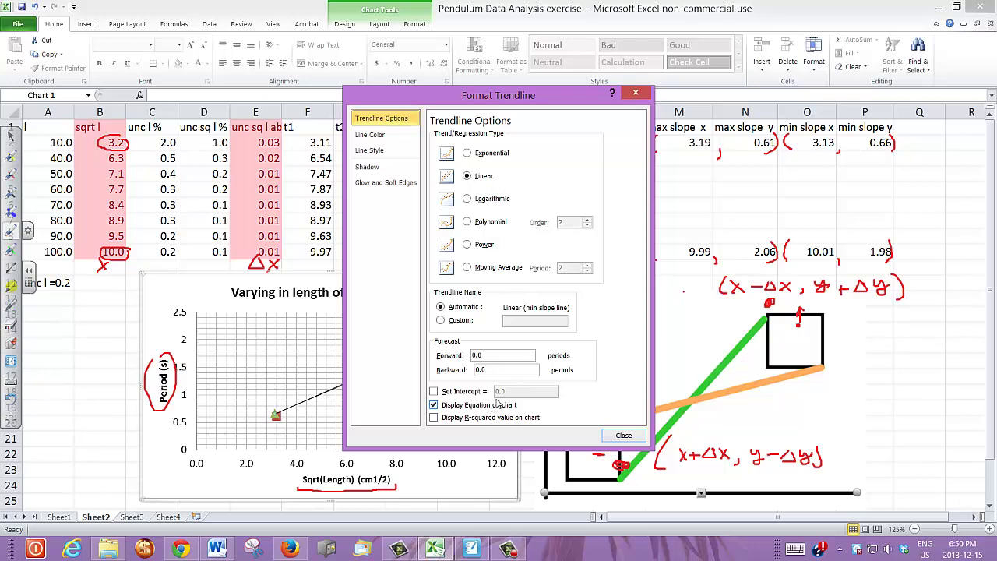
{"action": "left_click", "coordinate": [612, 434]}
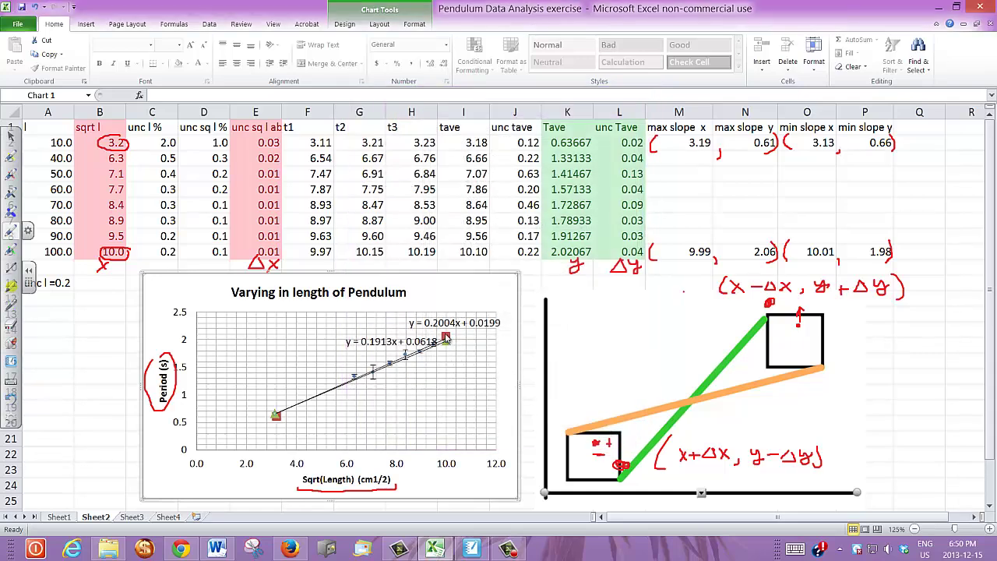
{"action": "left_click", "coordinate": [447, 339]}
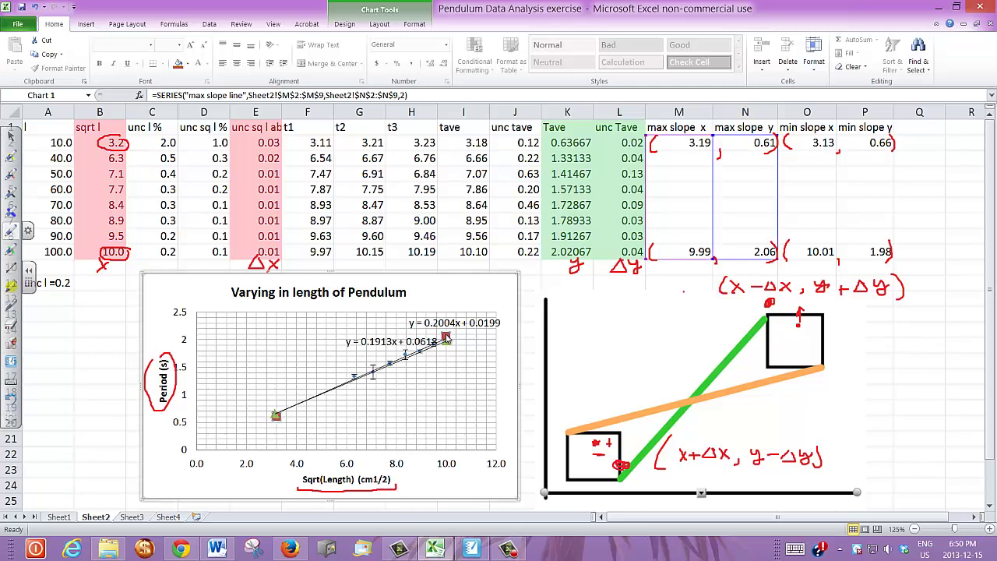
- Give the max slope series a linear trendline displaying y = 0.2137x - 0.0697
{"action": "right_click", "coordinate": [447, 338]}
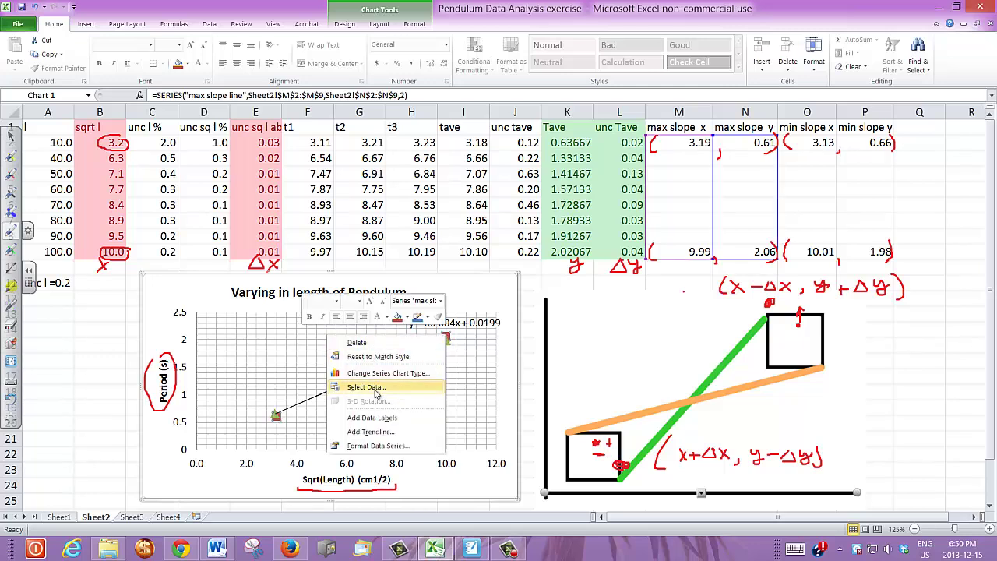
{"action": "left_click", "coordinate": [371, 432]}
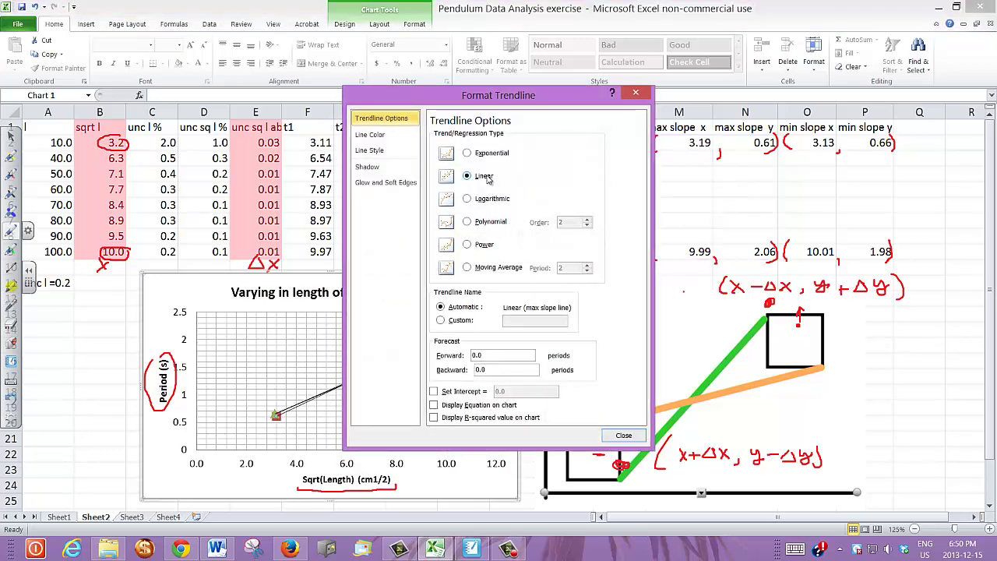
{"action": "left_click", "coordinate": [467, 406]}
{"action": "left_click", "coordinate": [623, 436]}
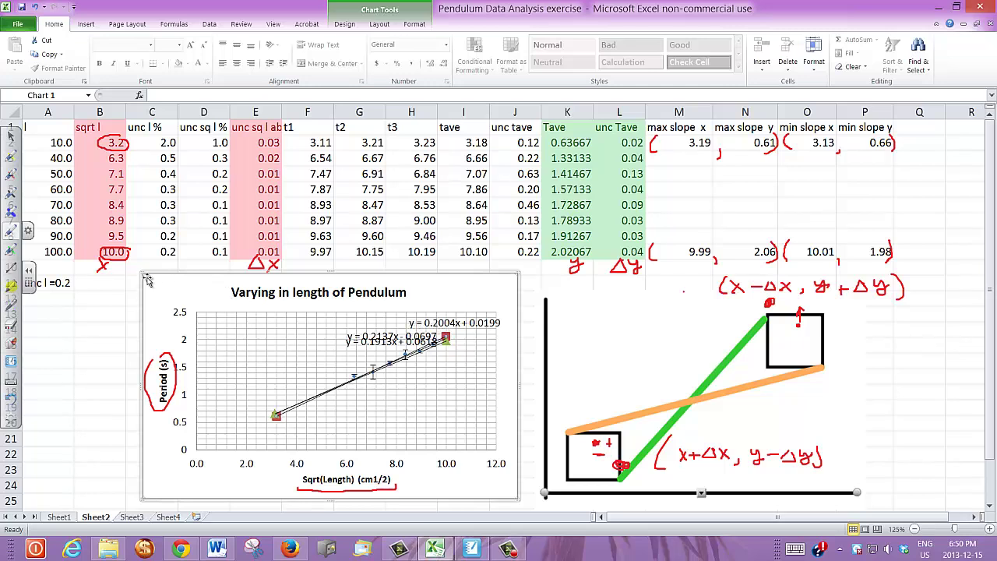
- Enlarge the chart and drag the two slope-line equation labels apart
{"action": "left_click_drag", "start_coordinate": [143, 274], "coordinate": [85, 137]}
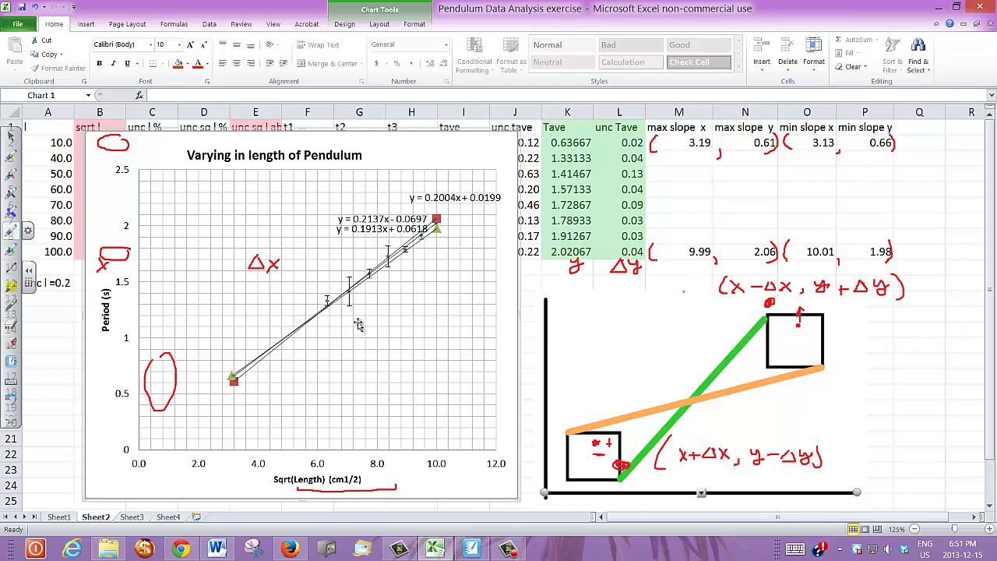
{"action": "left_click_drag", "start_coordinate": [364, 228], "coordinate": [398, 310]}
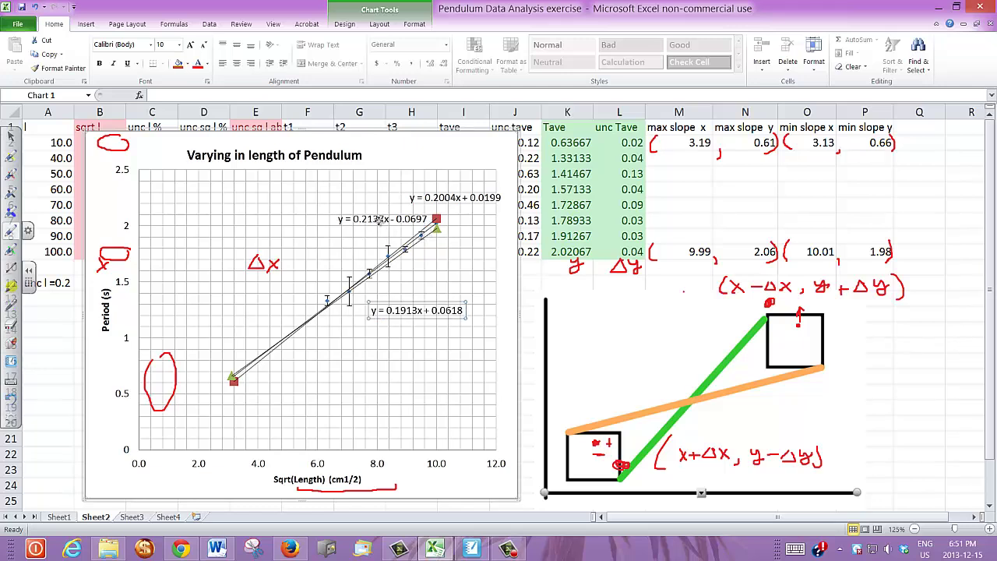
{"action": "left_click_drag", "start_coordinate": [380, 221], "coordinate": [315, 241]}
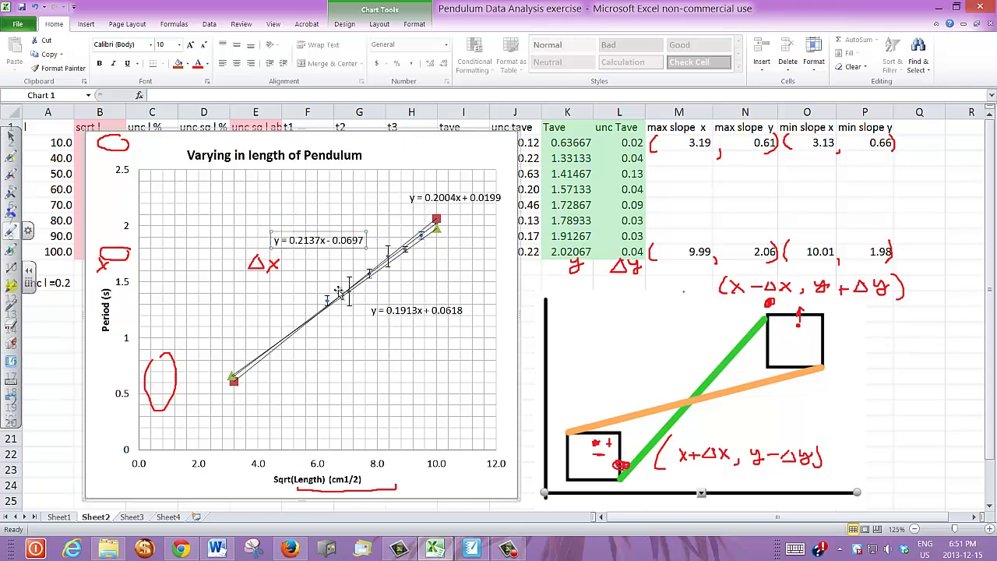